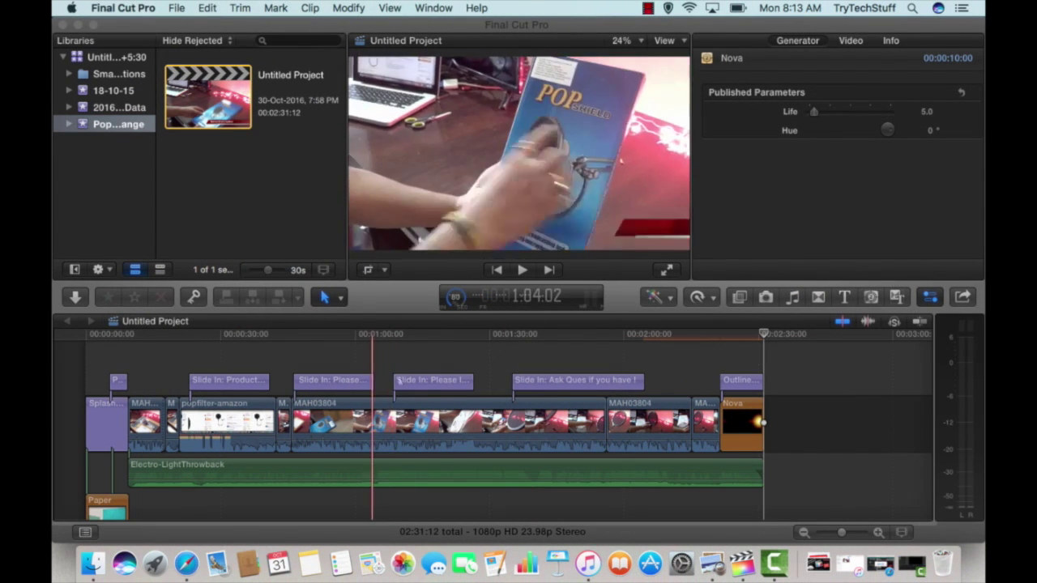
# Step: Watch the background render finish in the Background Tasks window (Cmd+9), then close it
pyautogui.press('super+9')
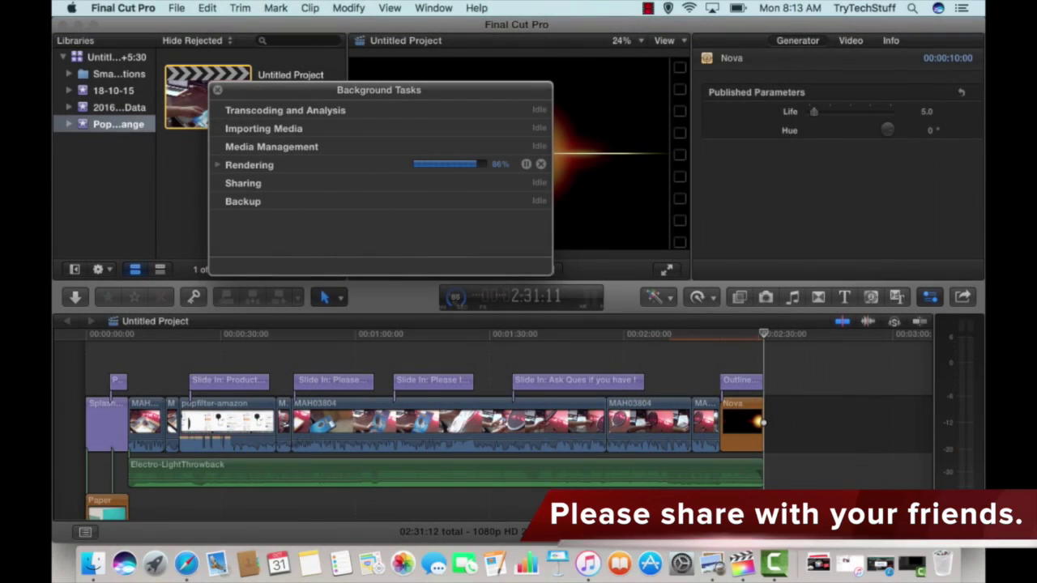
pyautogui.click(134, 211)
pyautogui.click(217, 90)
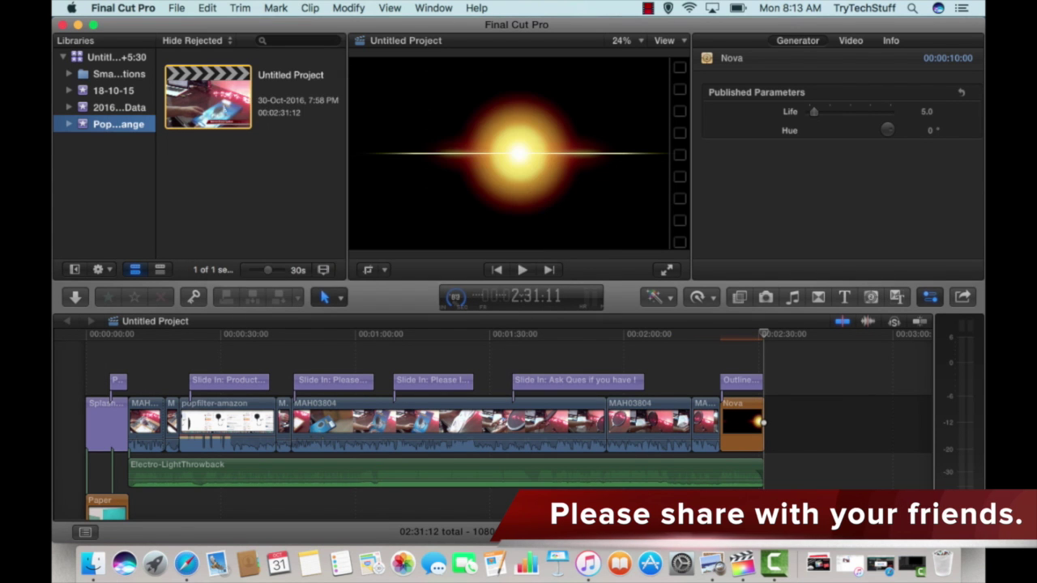
# Step: Start File > Delete Generated Event Files, choose All render files, then cancel without deleting
pyautogui.click(176, 8)
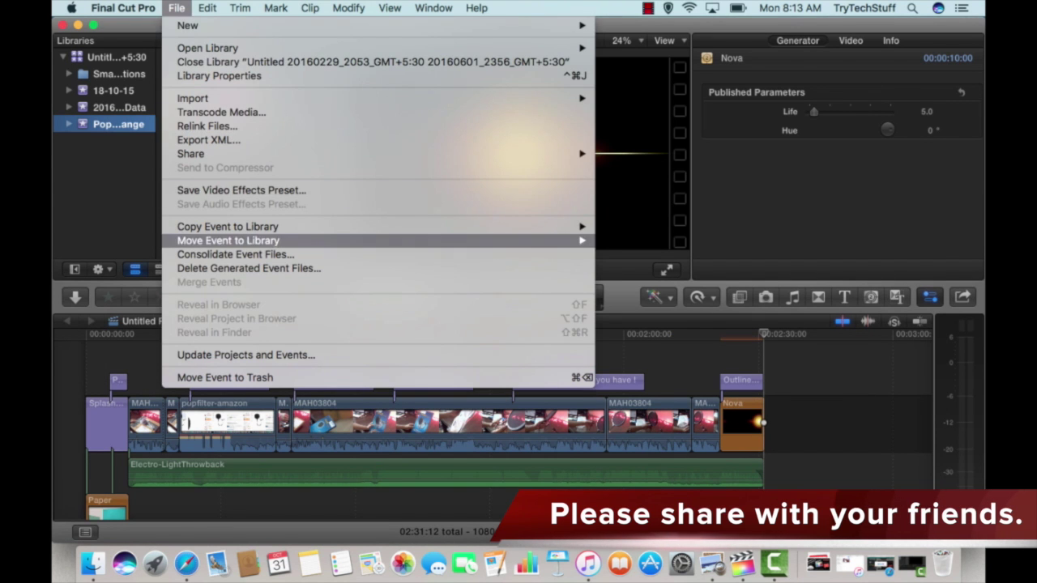
pyautogui.click(249, 268)
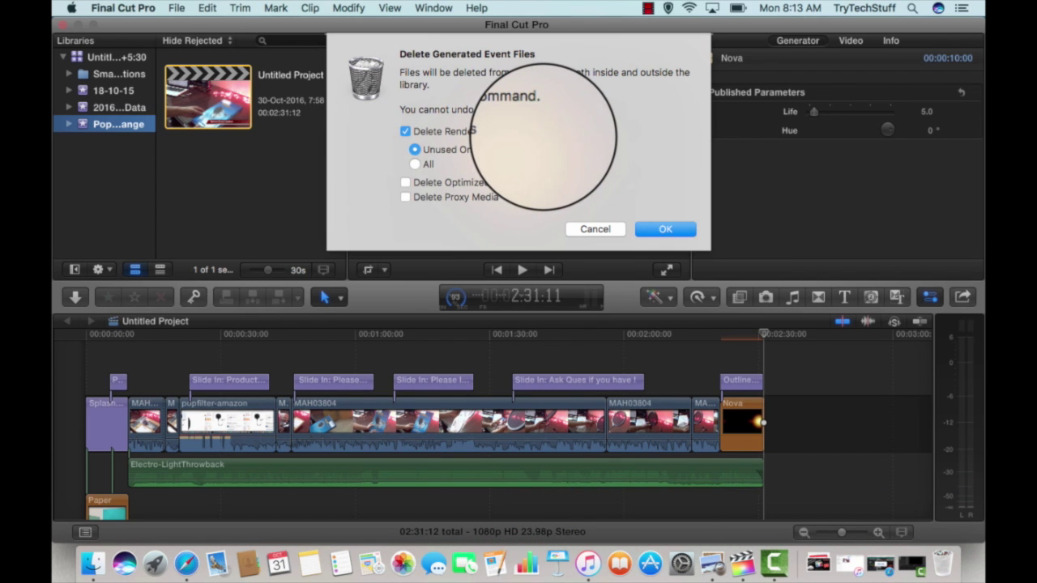
pyautogui.click(414, 163)
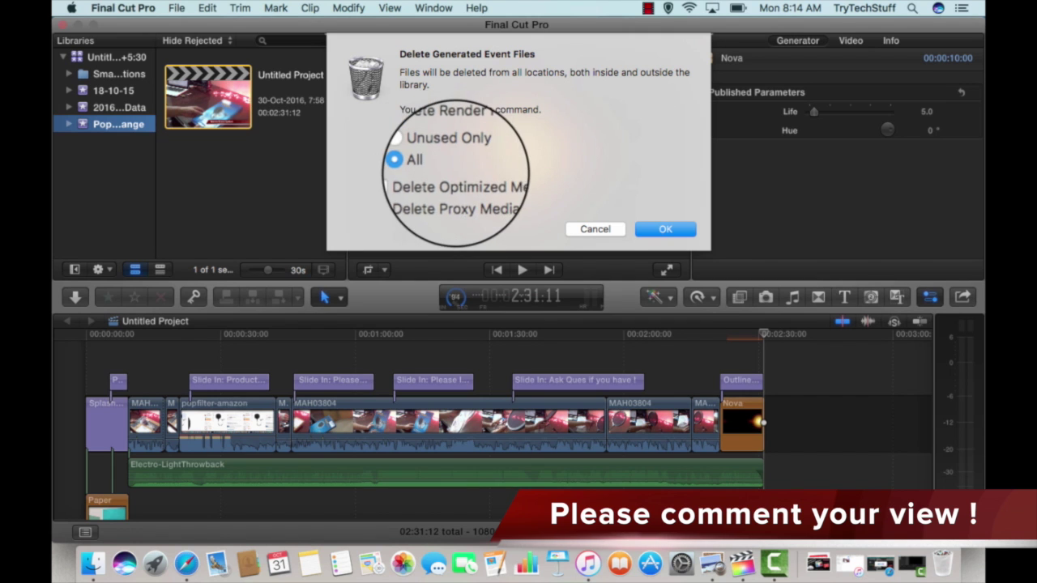
pyautogui.click(594, 229)
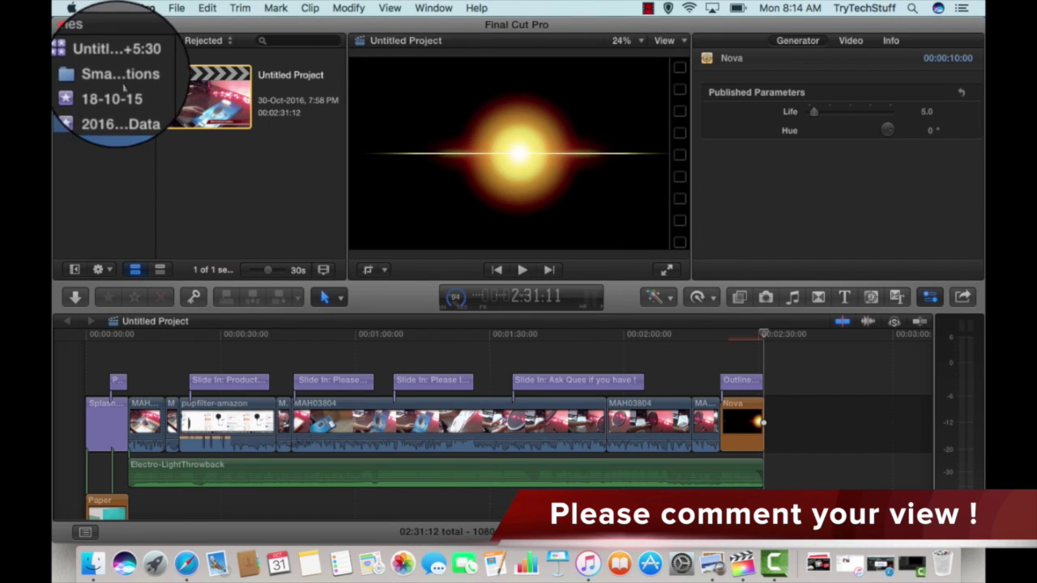
# Step: Reveal the library in Finder and show its package contents
pyautogui.click(121, 59)
pyautogui.rightClick(121, 59)
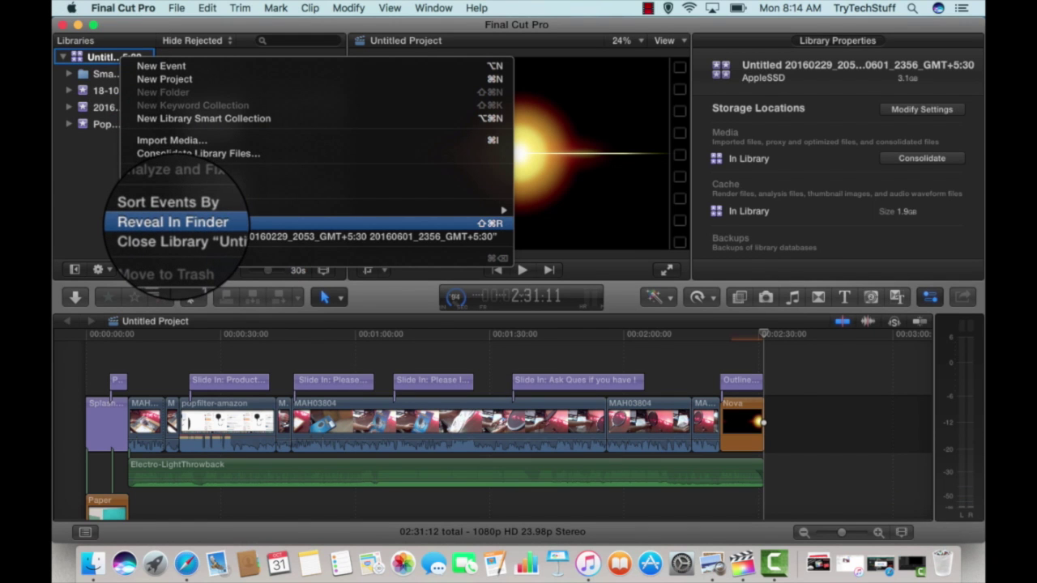
pyautogui.click(174, 223)
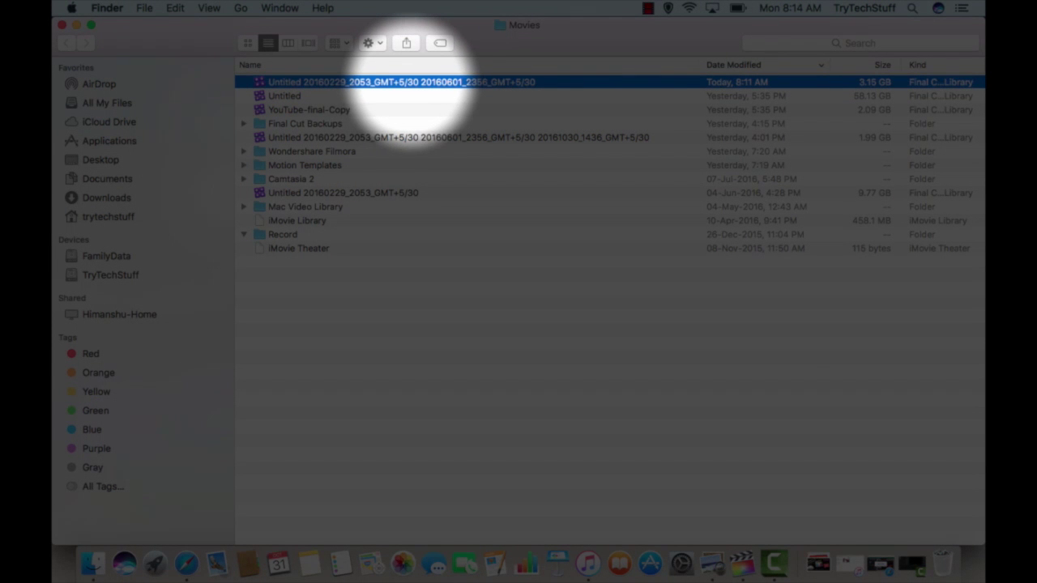
pyautogui.rightClick(414, 81)
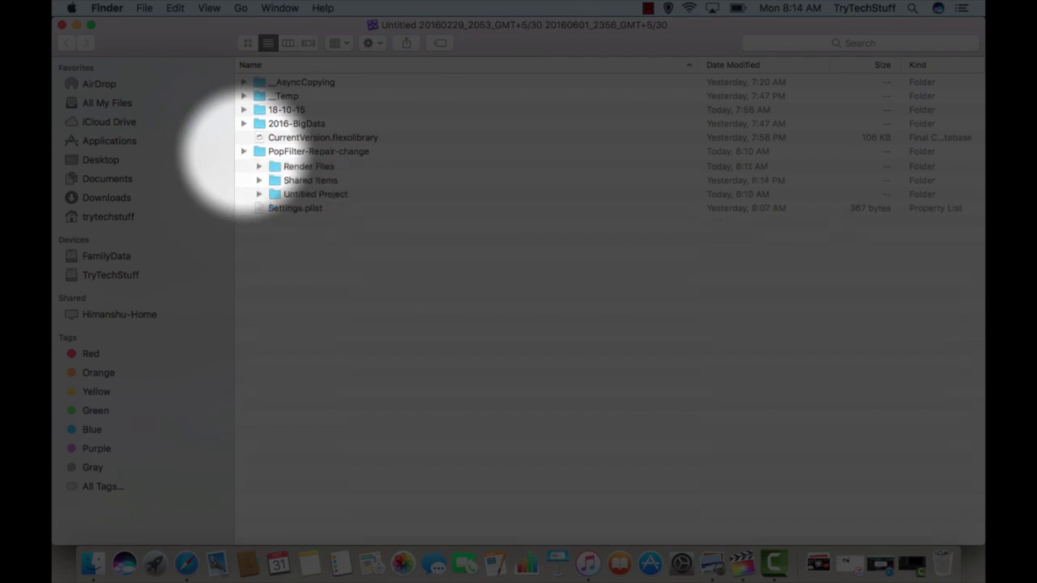
# Step: Expand PopFilter-Repair-change > Render Files and select High Quality Media, Peaks Data and Thumbnail Media
pyautogui.click(243, 152)
pyautogui.click(243, 152)
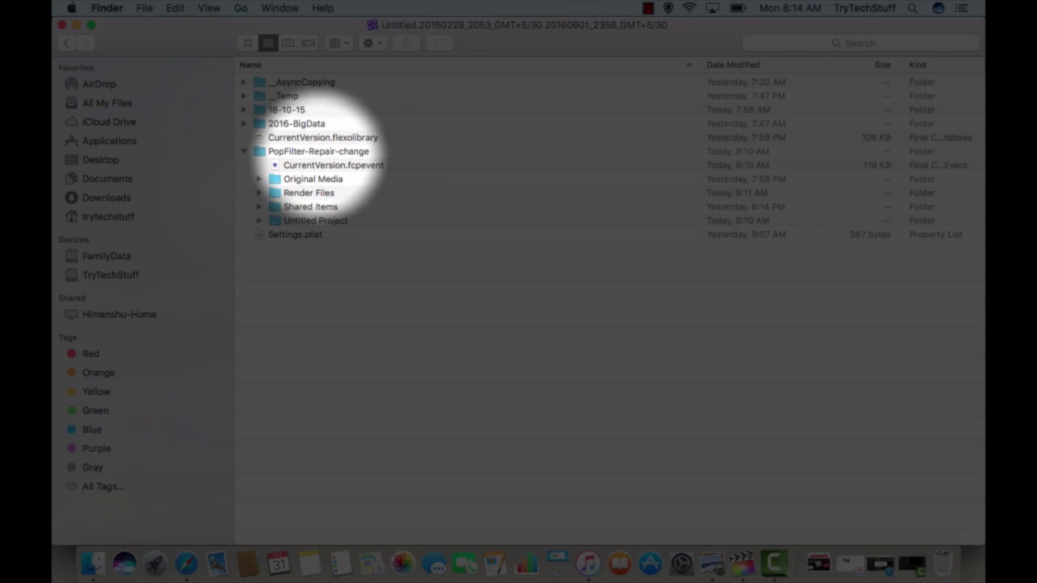
pyautogui.click(320, 152)
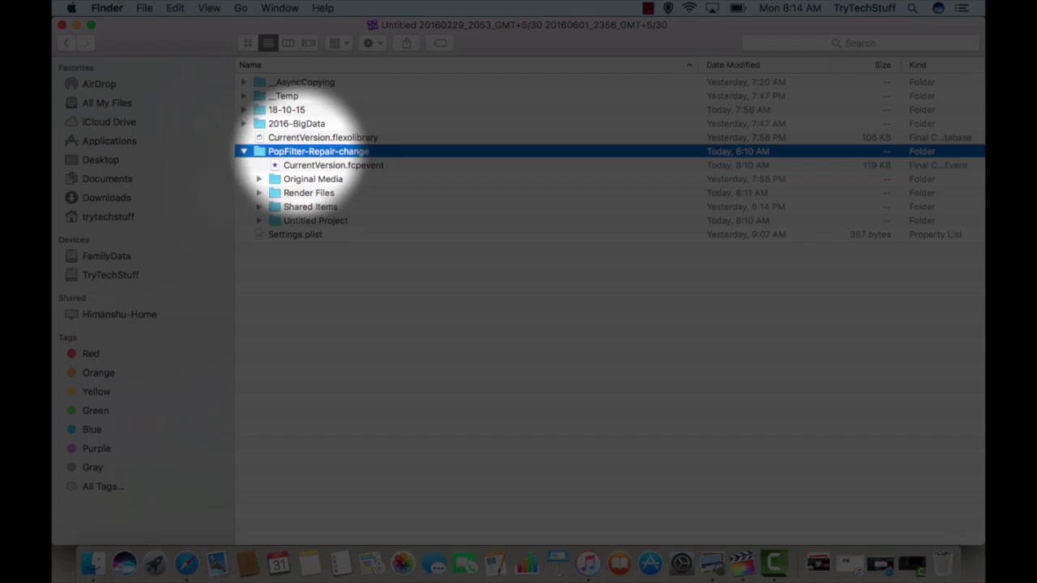
pyautogui.click(279, 193)
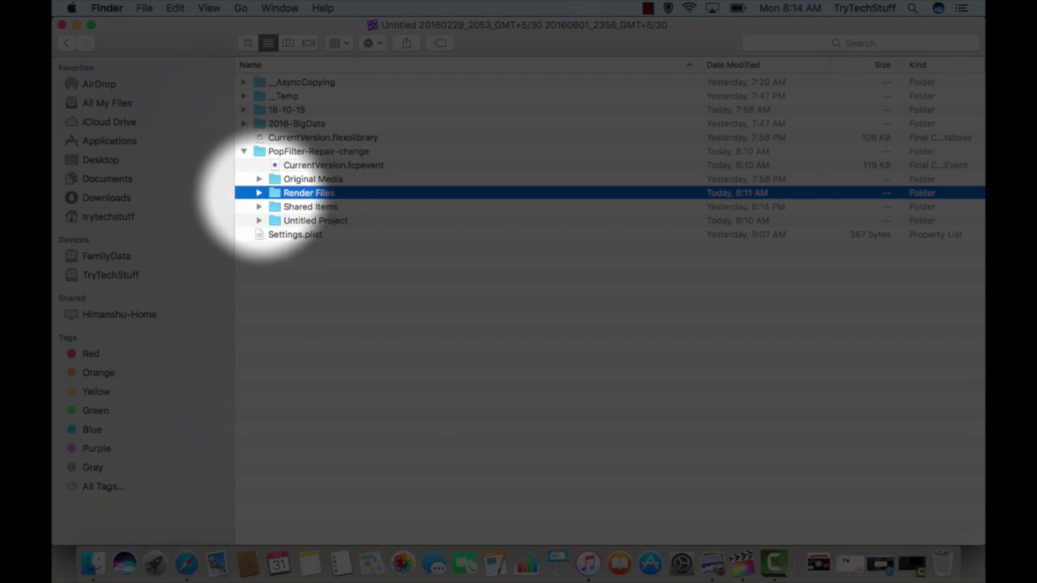
pyautogui.click(259, 193)
pyautogui.click(337, 206)
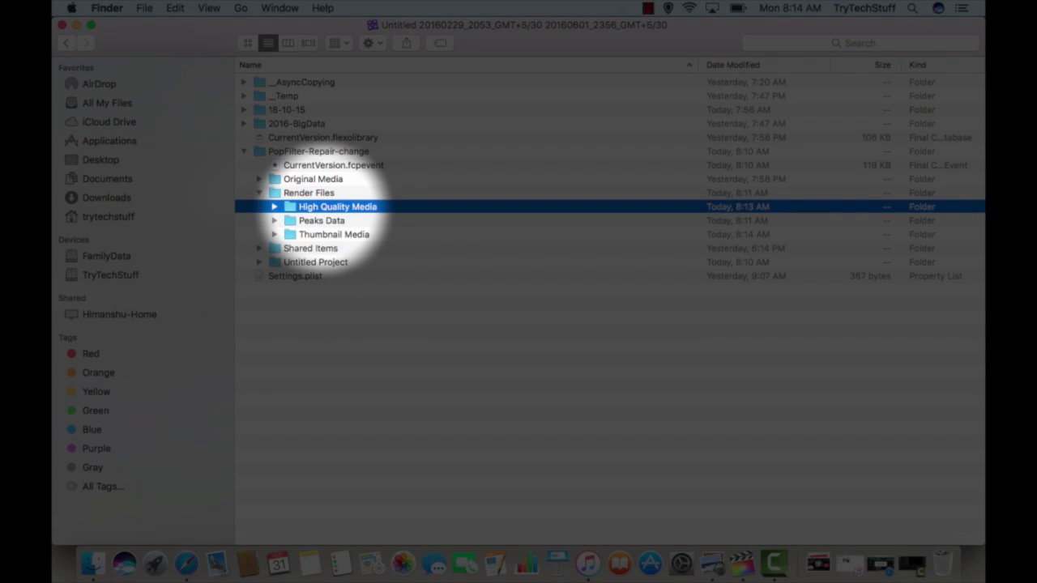
pyautogui.keyDown('super'); pyautogui.click(322, 220); pyautogui.keyUp('super')
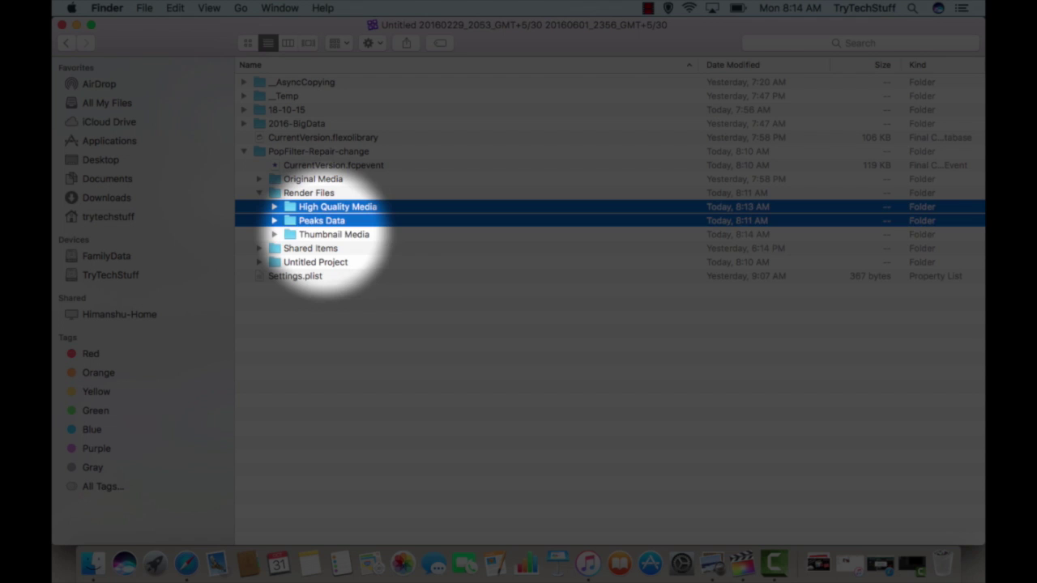
pyautogui.keyDown('super'); pyautogui.click(334, 234); pyautogui.keyUp('super')
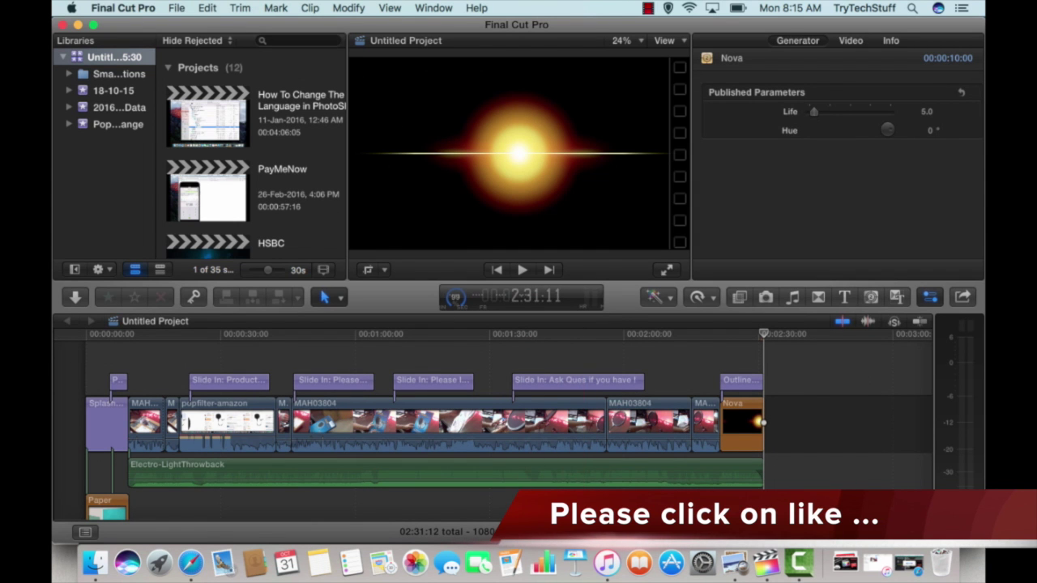
# Step: Check the File menu and Background Tasks, then open the Share menu showing Master File and Facebook
pyautogui.click(176, 7)
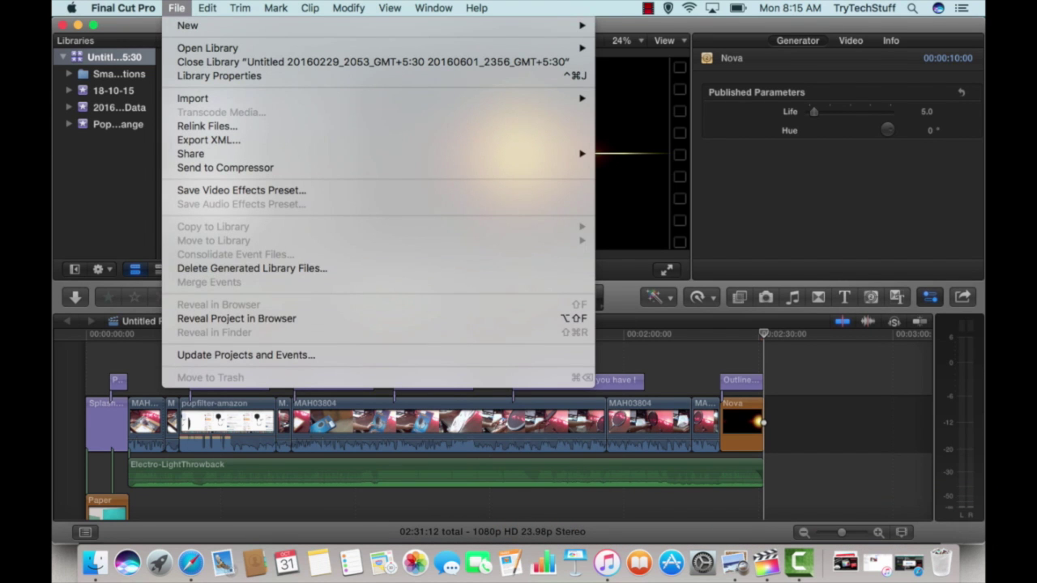
pyautogui.click(674, 384)
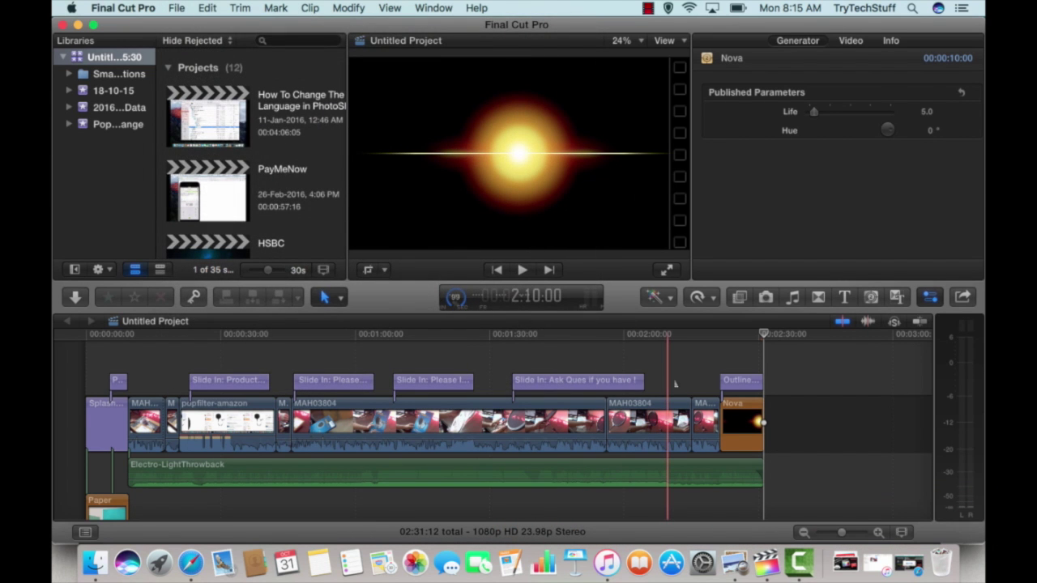
pyautogui.click(455, 297)
pyautogui.click(456, 298)
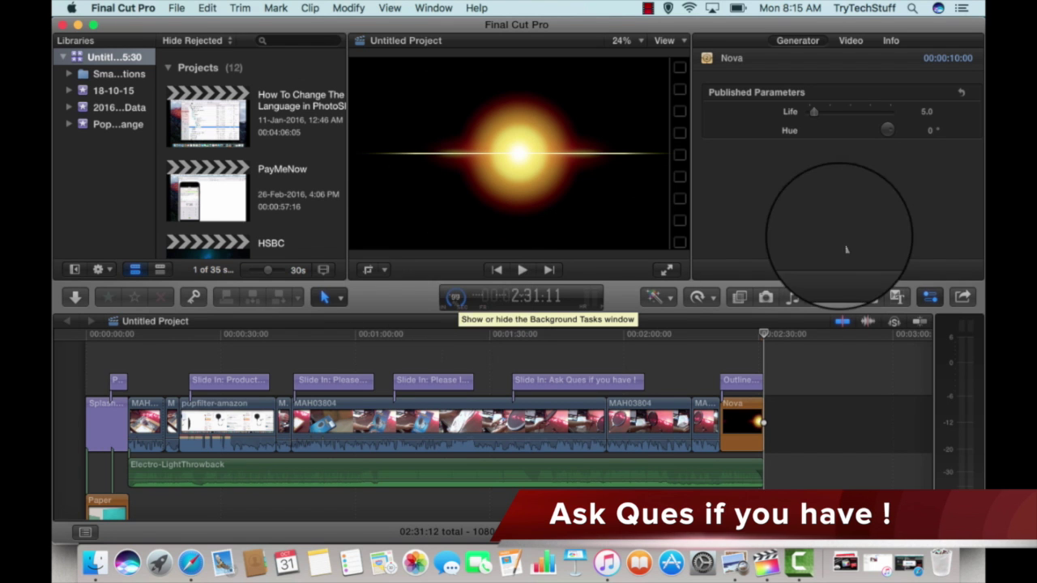
pyautogui.click(961, 296)
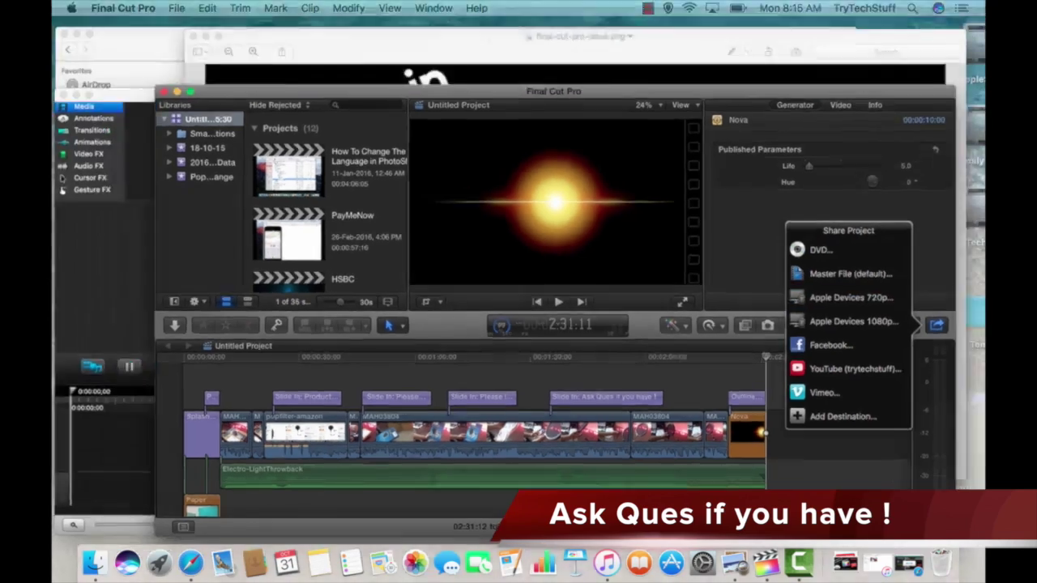
# Step: On the first desktop, open Applications in a new Finder window and select Final Cut Pro
pyautogui.hotkey('ctrl', 'Up')
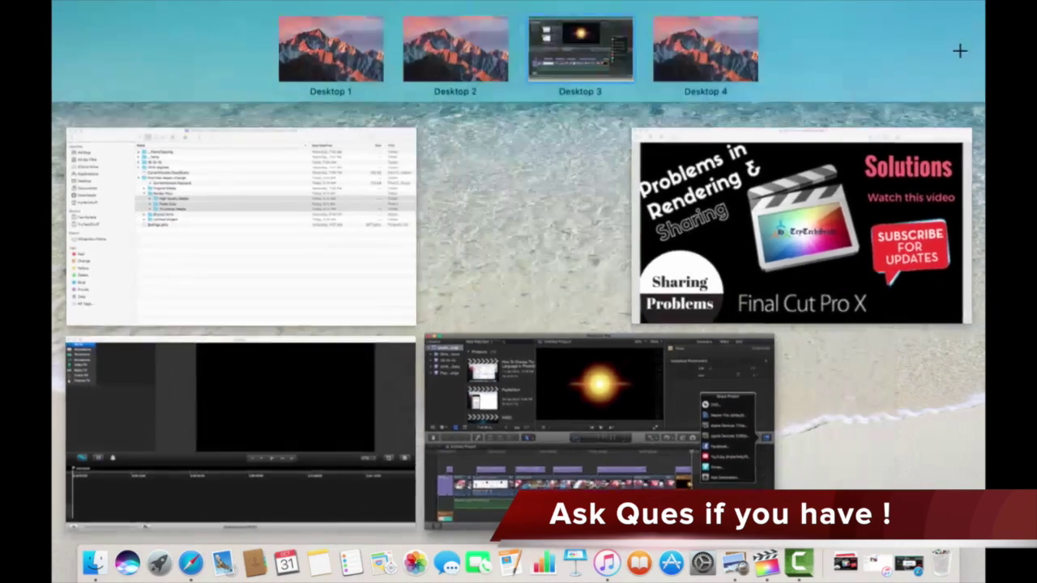
pyautogui.hotkey('ctrl', 'Left')
pyautogui.hotkey('ctrl', 'Left')
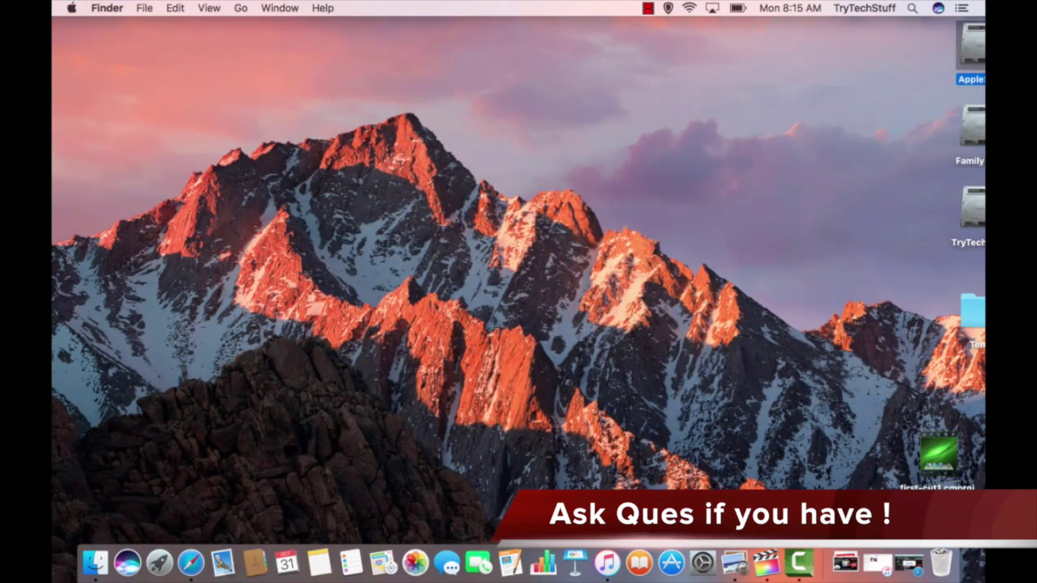
pyautogui.press('super+n')
pyautogui.doubleClick(611, 116)
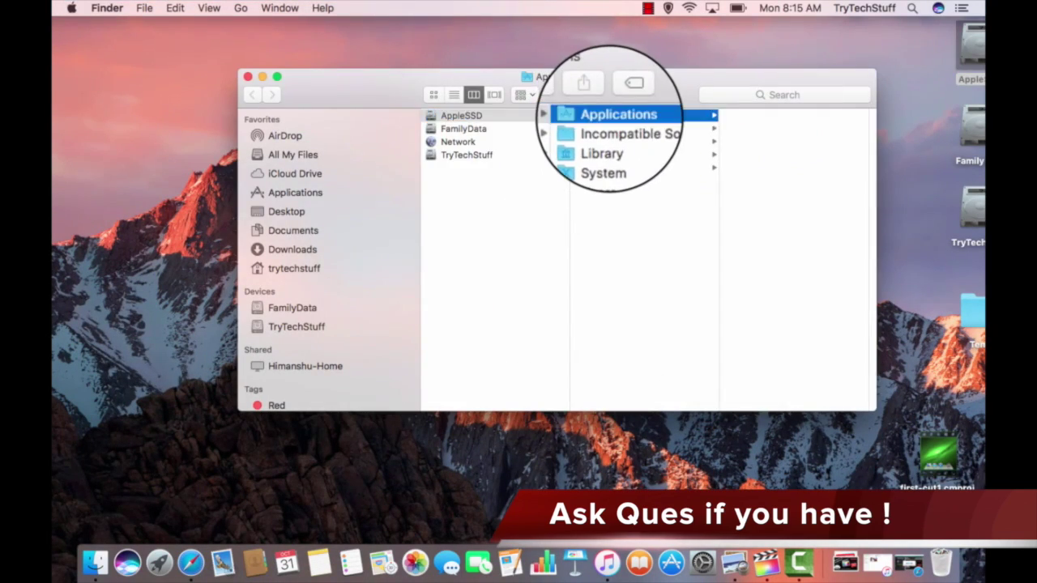
pyautogui.scroll(-4, 472, 253)
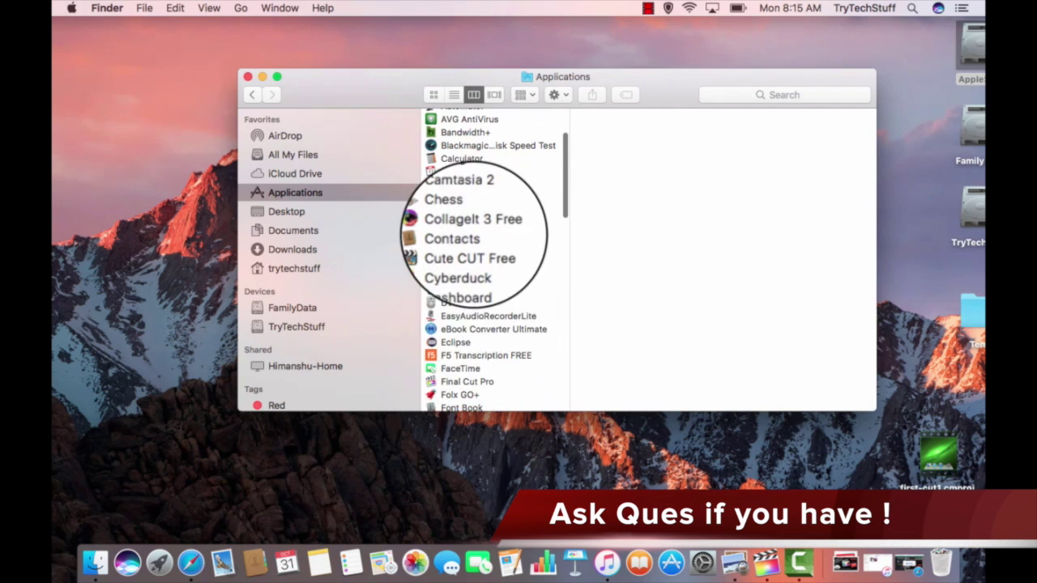
pyautogui.click(462, 263)
pyautogui.press('f')
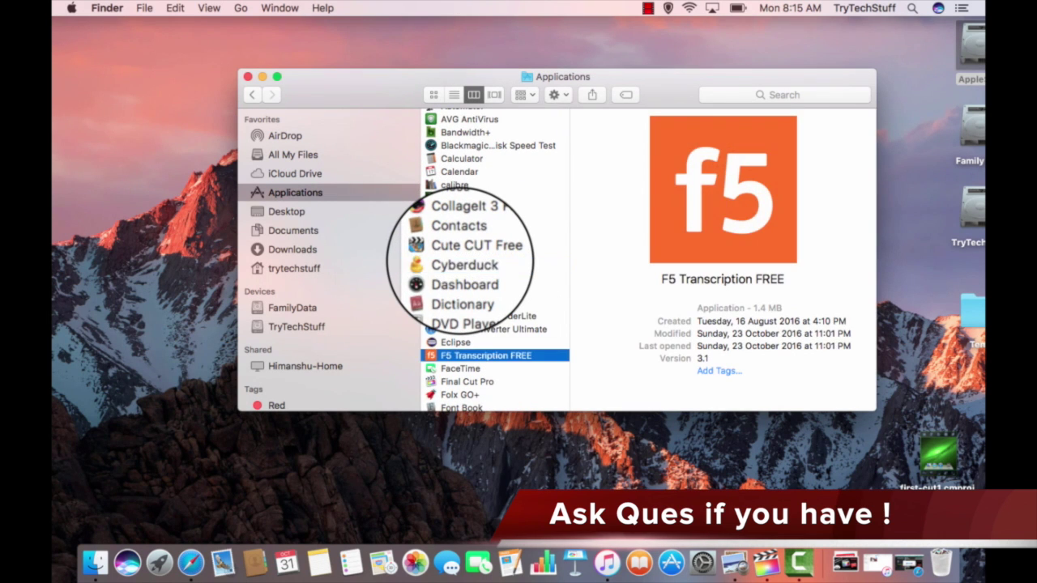
pyautogui.scroll(-2, 463, 350)
pyautogui.click(465, 332)
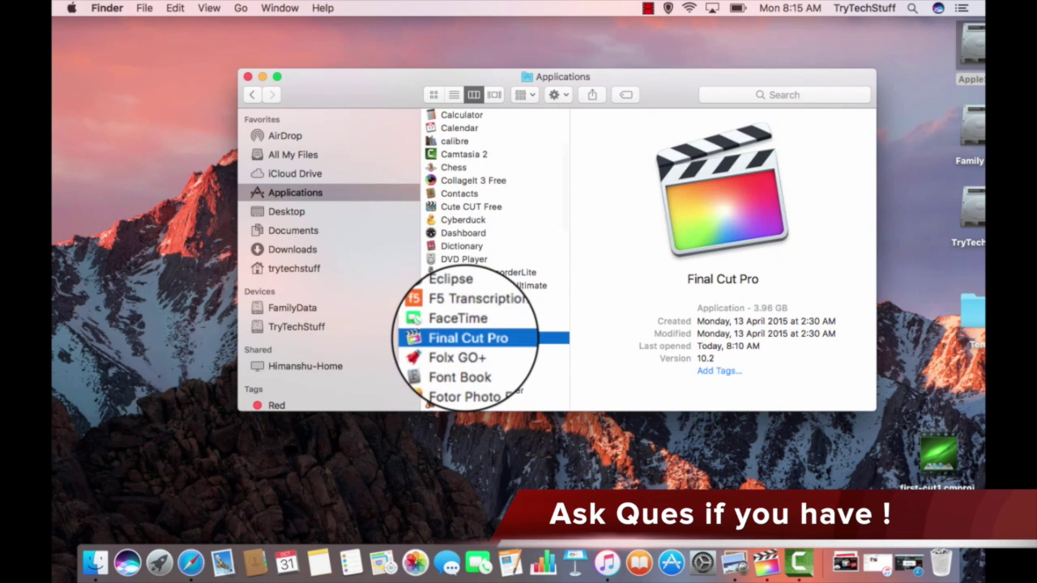
# Step: Tick Prevent App Nap in Final Cut Pro's Get Info window and close it
pyautogui.rightClick(467, 332)
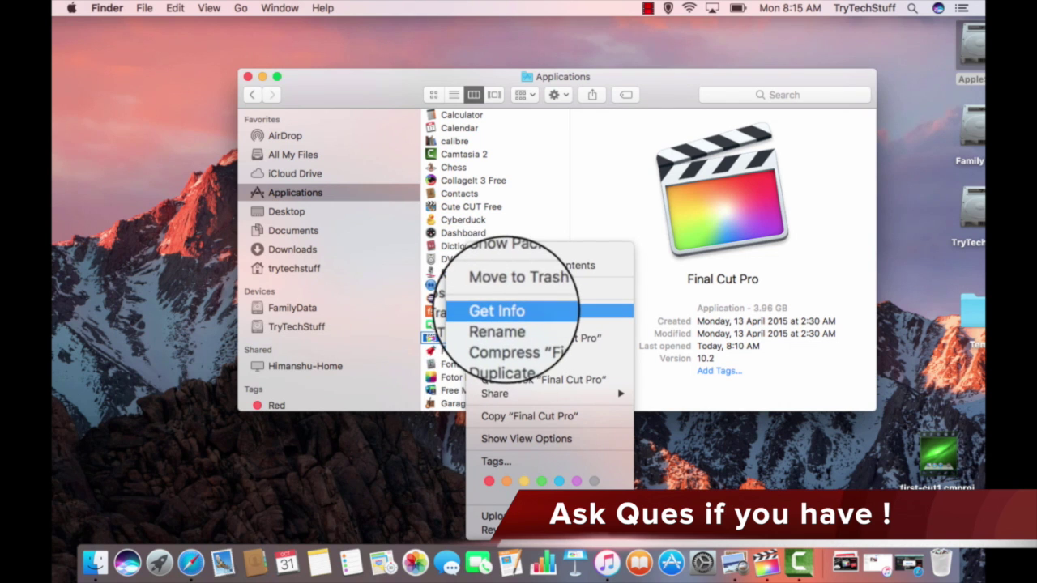
pyautogui.click(497, 311)
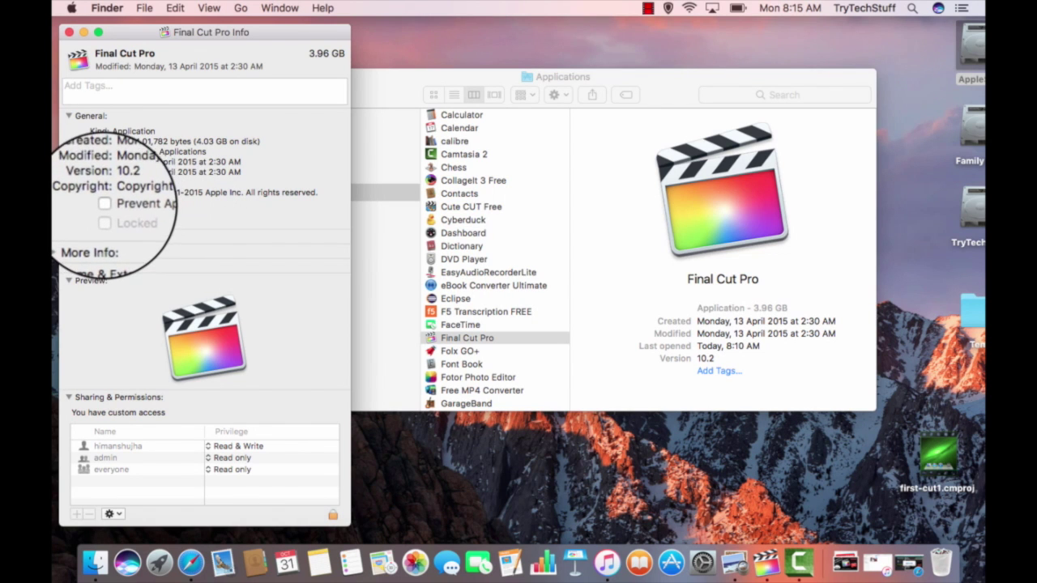
pyautogui.click(104, 205)
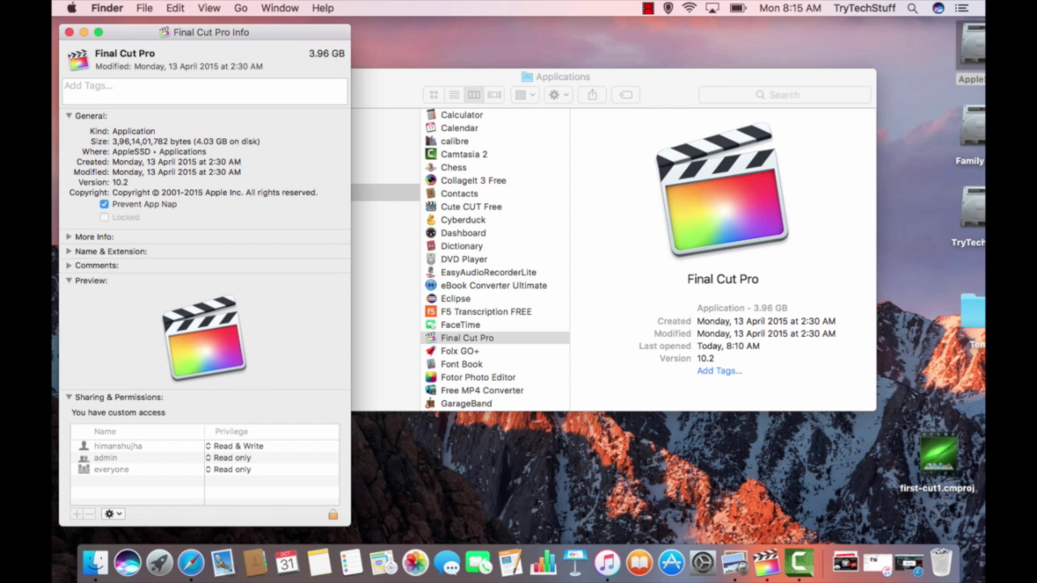
pyautogui.click(69, 32)
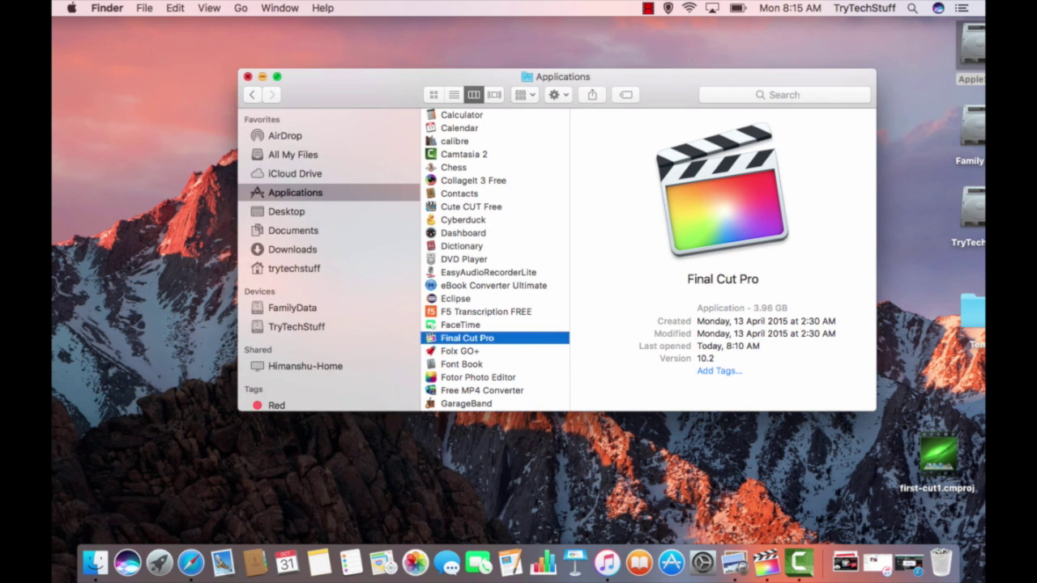
# Step: Close the Applications Finder window and bring Final Cut Pro back from the Dock
pyautogui.press('super+w')
pyautogui.click(765, 563)
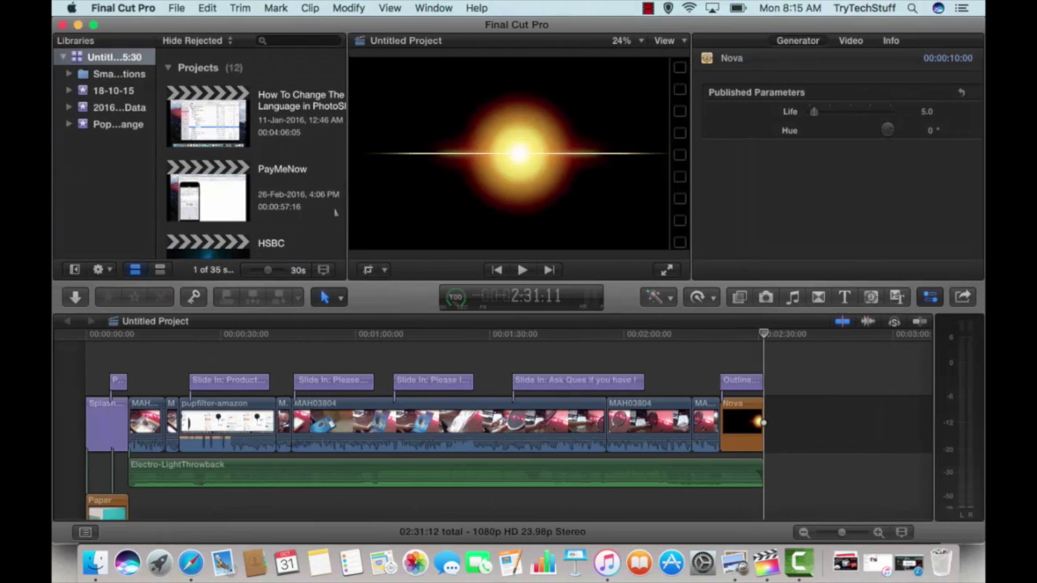